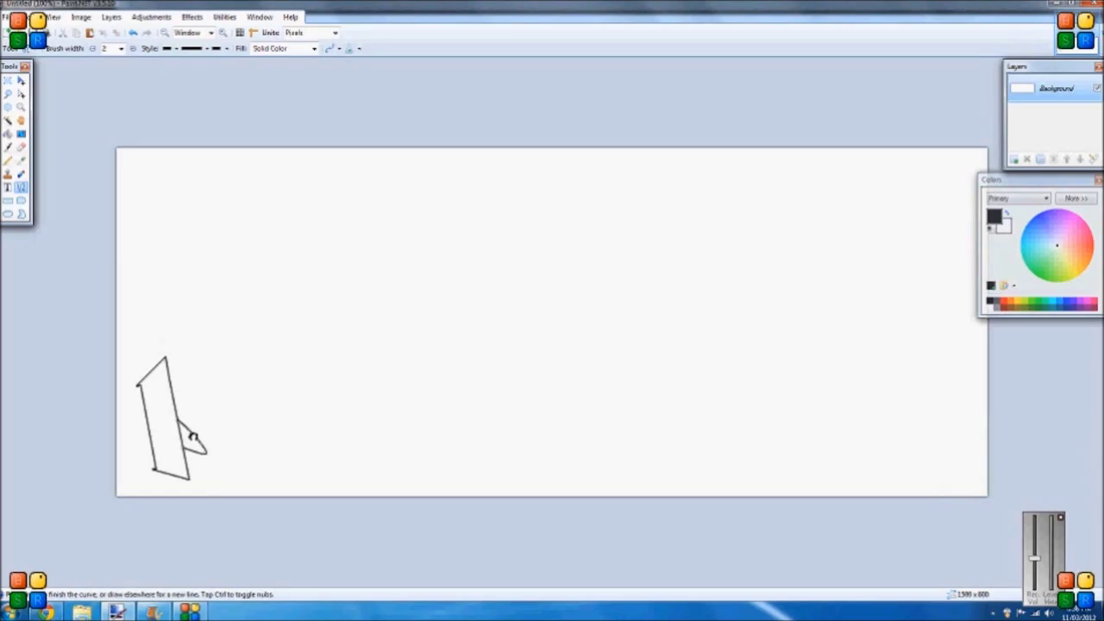
mouse_move(173, 326)
left_mouse_down()
mouse_move(184, 440)
mouse_move(210, 431)
mouse_move(241, 480)
left_mouse_up()
left_click_drag(212, 432, 206, 413)
left_click_drag(173, 327, 153, 331)
left_click_drag(240, 483, 238, 476)
key("ctrl+z")
key("ctrl+z")
Draw a curve sweeping down from the D's upper corner to form the upper edge of its inner hole
left_click_drag(140, 371, 184, 450)
left_click_drag(169, 423, 201, 449)
left_click_drag(184, 449, 182, 446)
mouse_move(166, 329)
left_mouse_down()
mouse_move(199, 477)
mouse_move(189, 479)
left_mouse_up()
left_click_drag(181, 436, 228, 461)
key("ctrl+z")
key("ctrl+z")
Draw the D's outer bowl as a curve from its peak to its base, and close the slanted top edge
mouse_move(157, 344)
left_mouse_down()
mouse_move(209, 460)
mouse_move(189, 479)
left_mouse_up()
left_click_drag(180, 433, 246, 483)
left_click_drag(167, 389, 193, 404)
left_click_drag(247, 483, 263, 465)
left_click_drag(192, 404, 178, 383)
left_click_drag(157, 343, 134, 370)
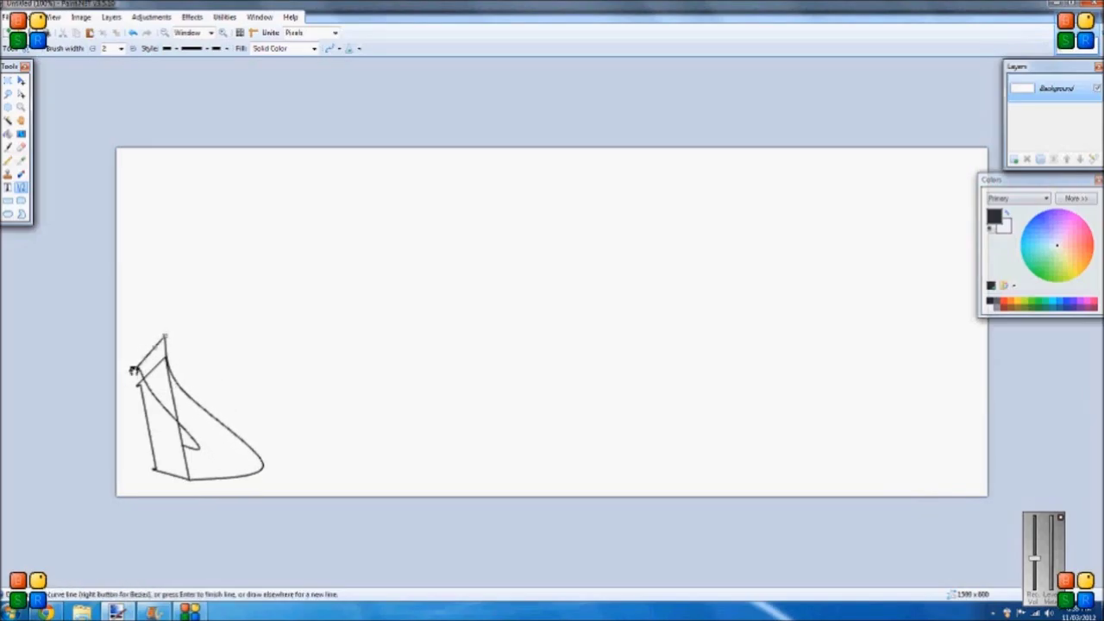
Draw the two curved sides of the U's first stem, rising out from behind the D
left_click_drag(205, 380, 229, 427)
left_click_drag(246, 373, 255, 452)
key("ctrl+z")
mouse_move(240, 372)
left_mouse_down()
mouse_move(270, 411)
mouse_move(255, 452)
left_mouse_up()
left_click_drag(245, 399, 248, 384)
mouse_move(250, 426)
left_mouse_down()
mouse_move(263, 459)
mouse_move(256, 425)
left_mouse_up()
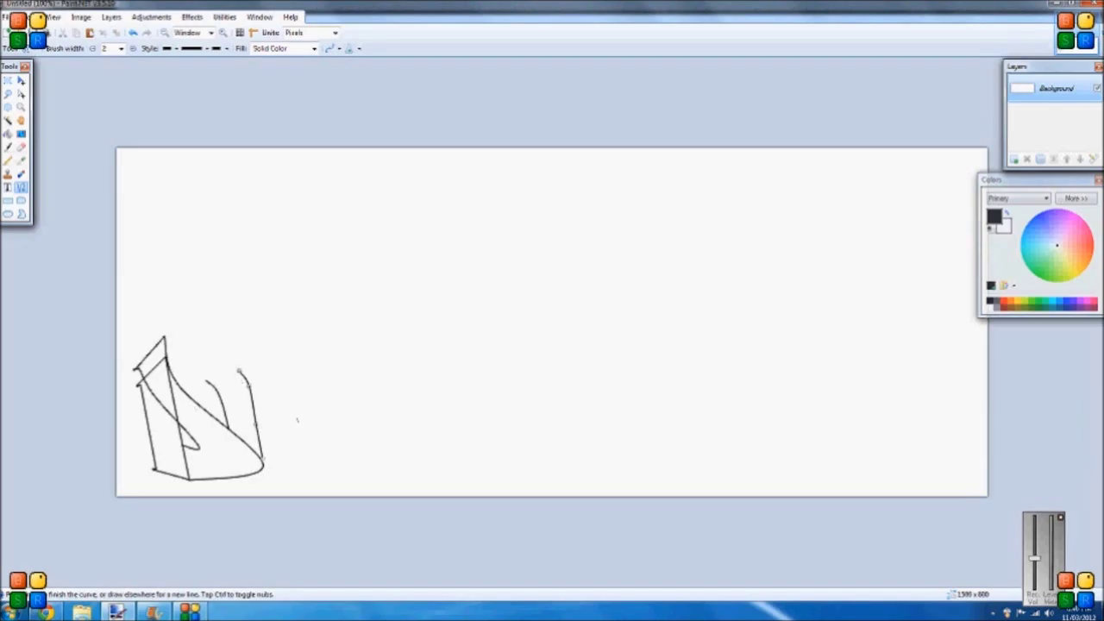
Draw the U's second stem and curved base, and close the tops of its stems
mouse_move(267, 373)
left_mouse_down()
mouse_move(264, 464)
mouse_move(274, 440)
mouse_move(278, 456)
mouse_move(300, 434)
mouse_move(306, 471)
left_mouse_up()
mouse_move(299, 361)
left_mouse_down()
mouse_move(323, 477)
mouse_move(310, 473)
left_mouse_up()
left_click(302, 363)
key("ctrl+z")
mouse_move(300, 365)
left_mouse_down()
mouse_move(315, 473)
mouse_move(305, 461)
left_mouse_up()
left_click_drag(305, 403, 300, 404)
left_click_drag(316, 473, 315, 476)
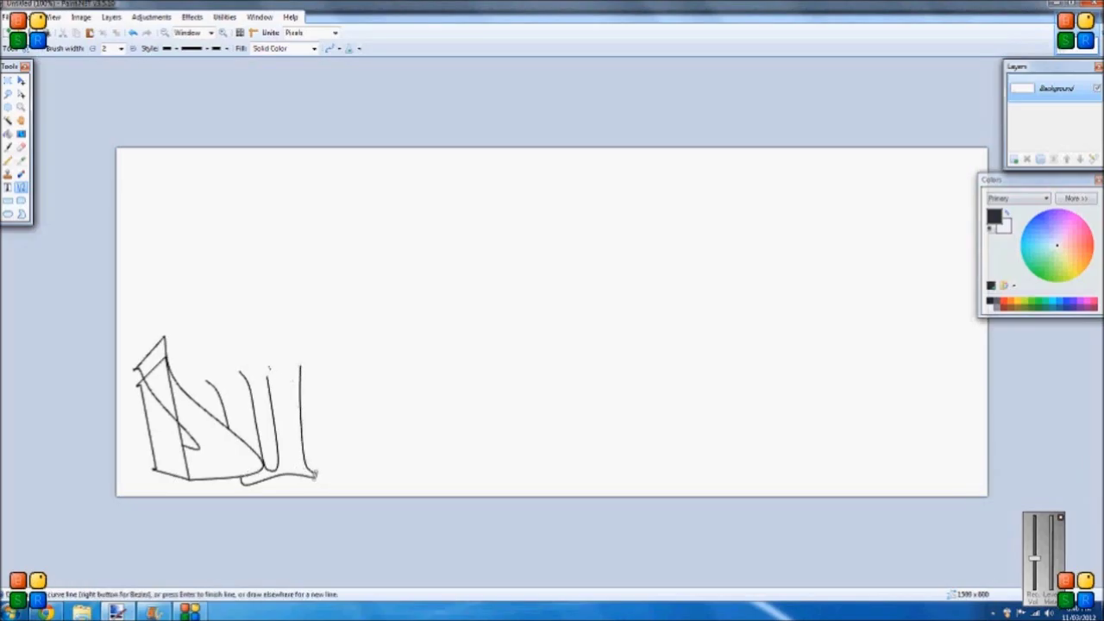
mouse_move(267, 374)
left_mouse_down()
mouse_move(317, 371)
mouse_move(304, 363)
mouse_move(242, 370)
left_mouse_up()
Draw the outline of the B beside the U, including its slanted stem, pointed bowls and closed top
left_click_drag(300, 380, 311, 402)
mouse_move(321, 351)
left_mouse_down()
mouse_move(374, 476)
mouse_move(328, 471)
left_mouse_up()
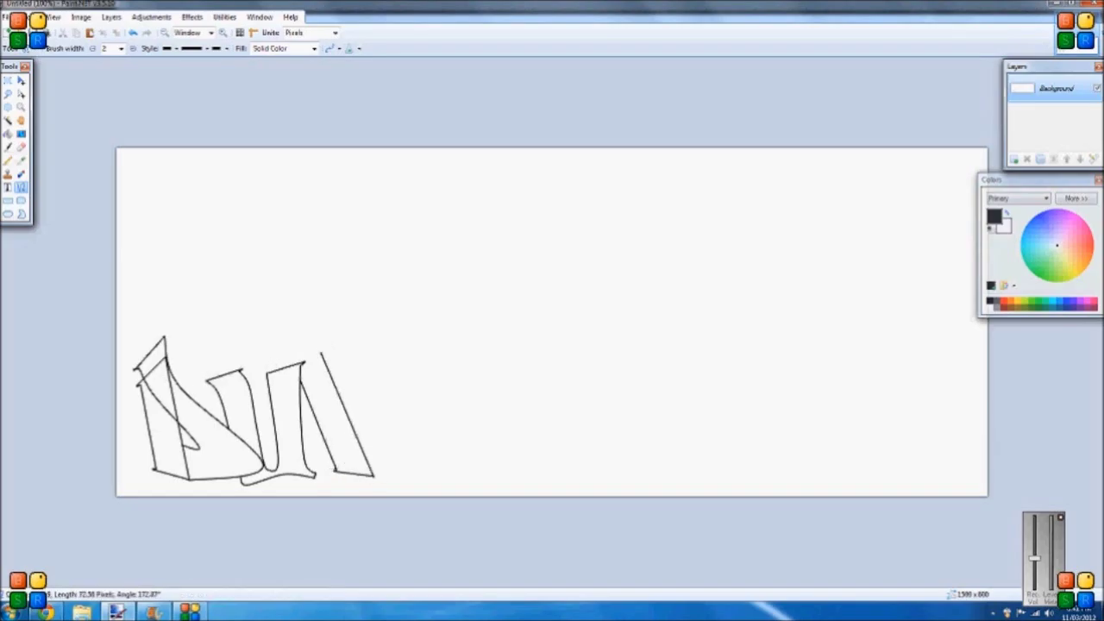
mouse_move(293, 352)
left_mouse_down()
mouse_move(360, 431)
mouse_move(438, 438)
mouse_move(423, 490)
mouse_move(438, 480)
mouse_move(419, 448)
left_mouse_up()
left_click(368, 459)
mouse_move(330, 323)
left_mouse_down()
mouse_move(401, 420)
mouse_move(390, 424)
left_mouse_up()
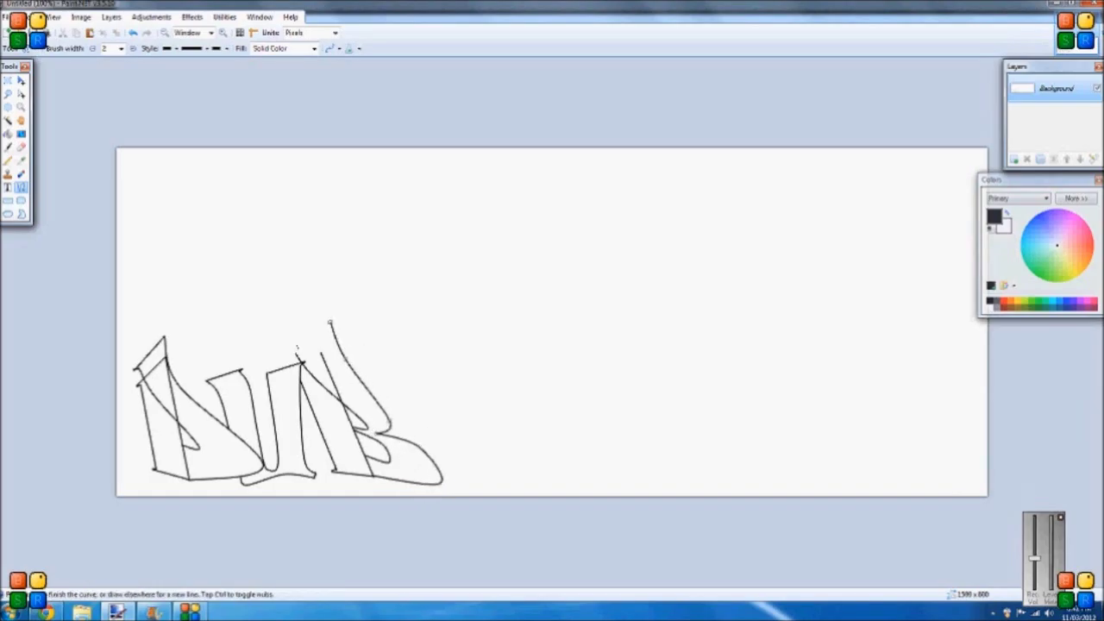
left_click_drag(330, 324, 293, 352)
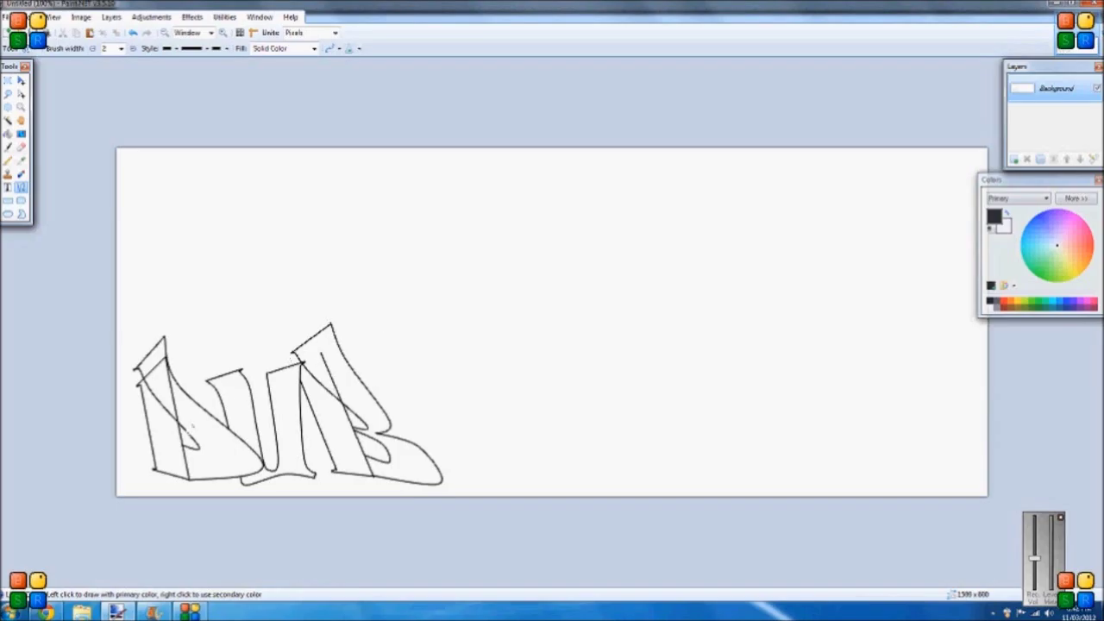
Erase the overlapping construction lines inside the D and B so only clean letter outlines and holes are left
left_click(10, 215)
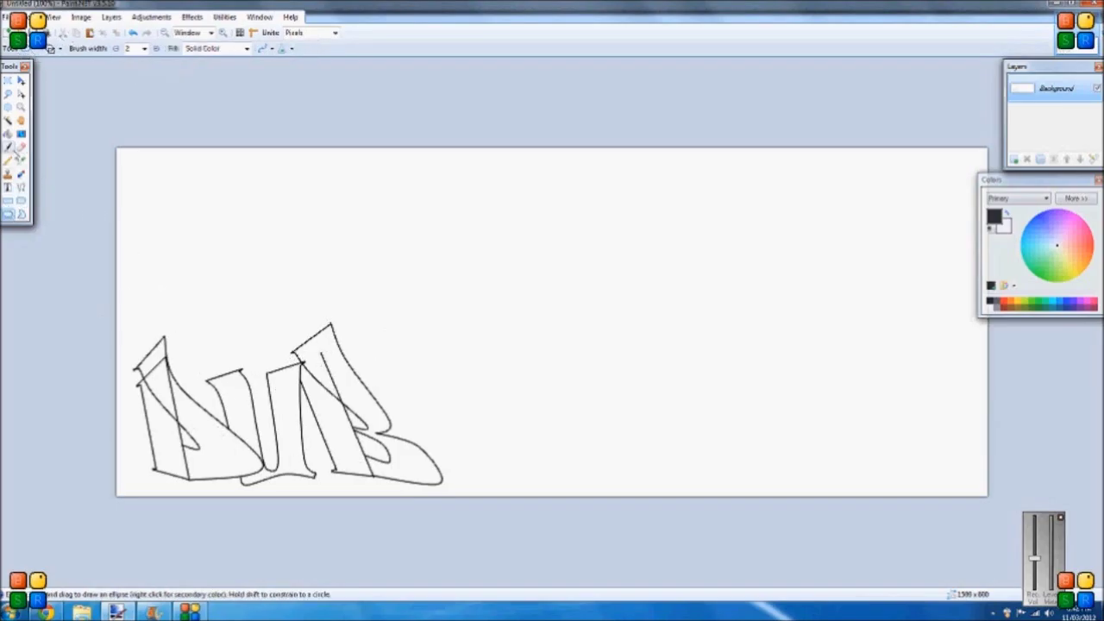
key("e")
left_click_drag(147, 375, 163, 358)
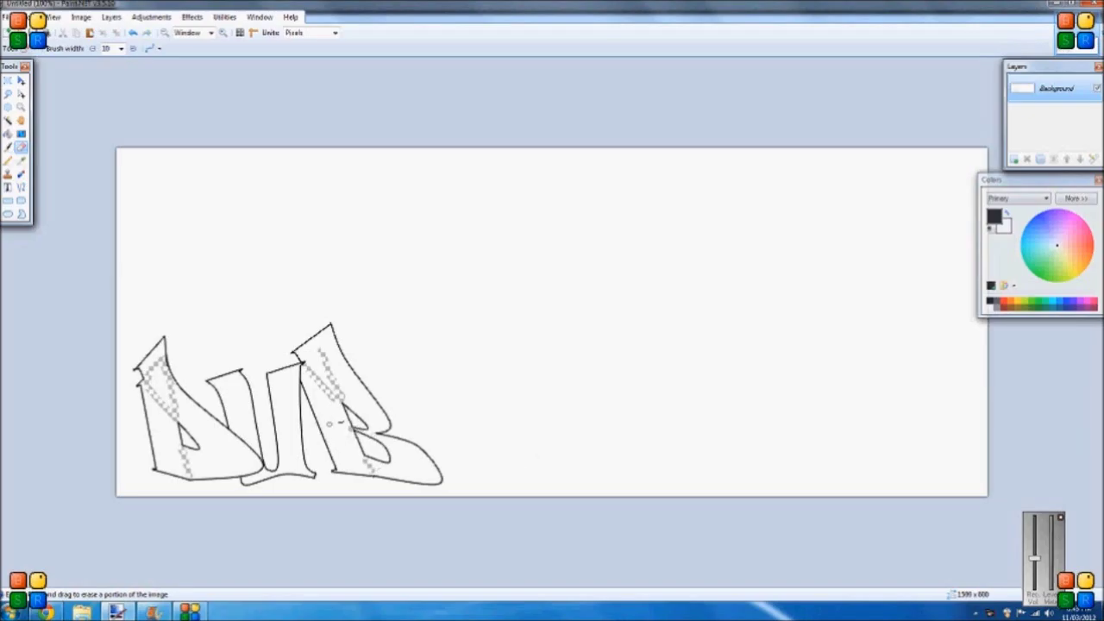
Fill the letters D, U and B with yellow-orange
key("f")
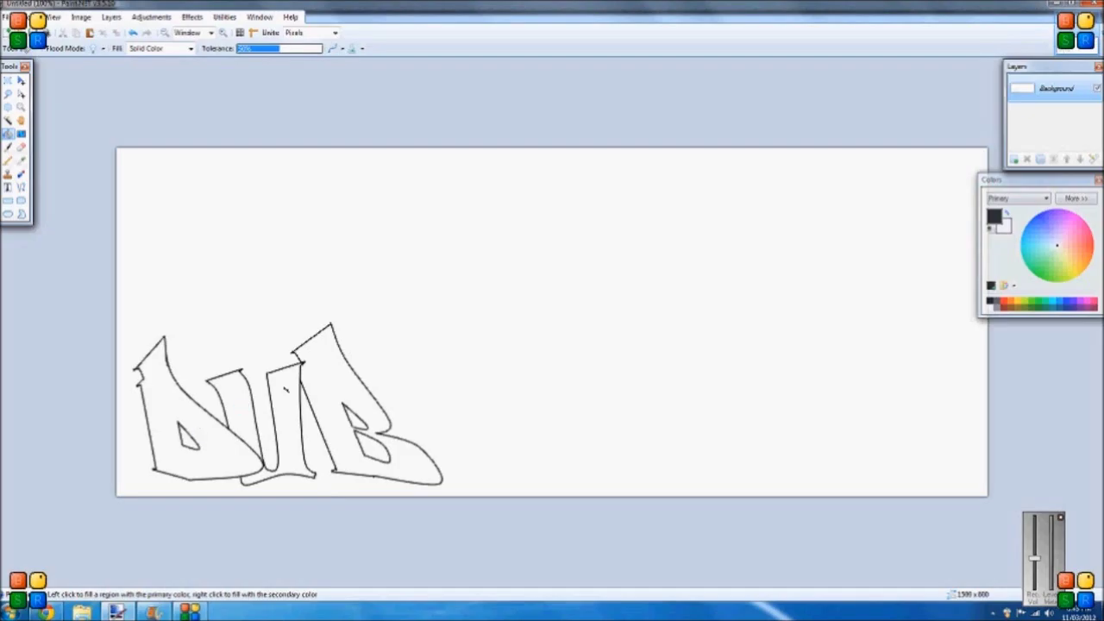
left_click(1080, 272)
left_click(345, 405)
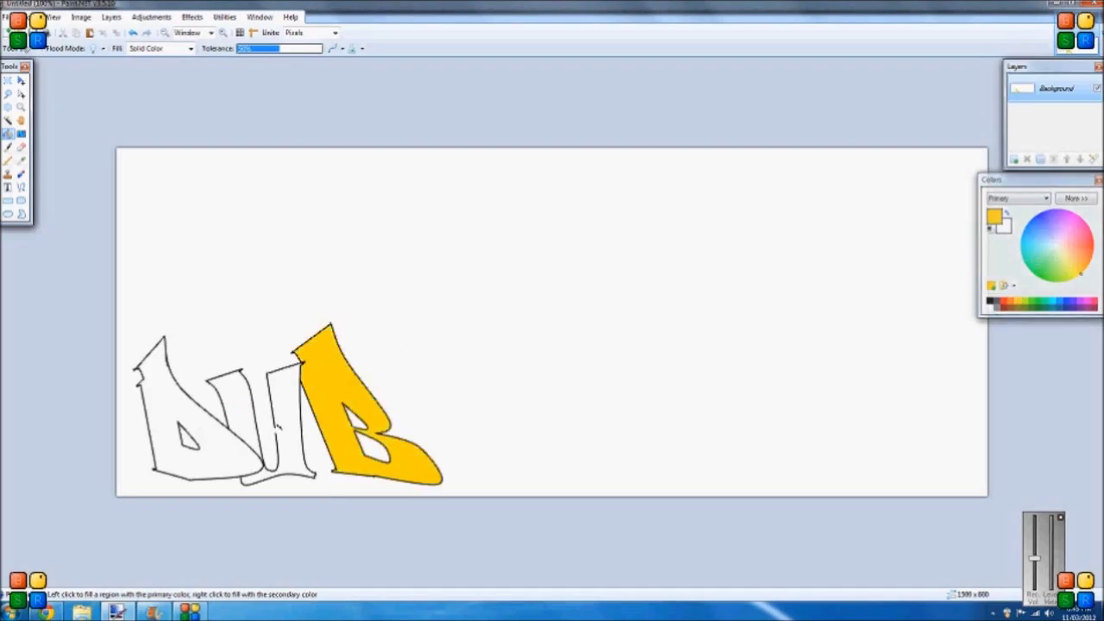
left_click(280, 424)
left_click(213, 419)
left_click(187, 386)
Refill all three letters with lime green
left_click(1064, 280)
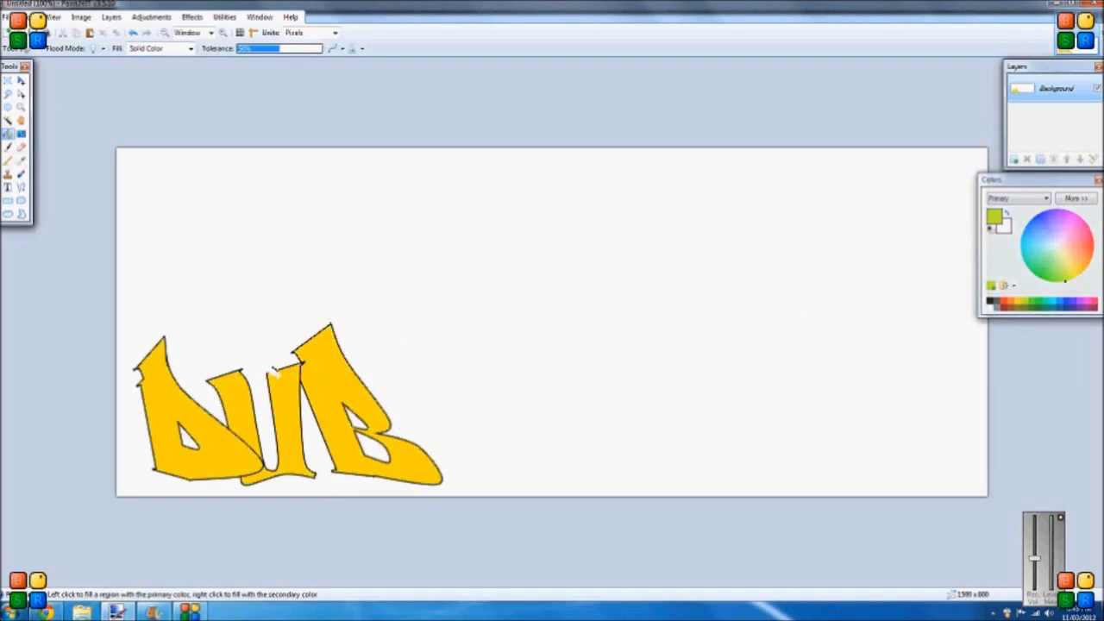
left_click(281, 414)
left_click(231, 405)
left_click(342, 367)
left_click(197, 452)
Try other fill colors on the canvas background and undo each one
left_click(388, 345)
key("ctrl+z")
left_click(1089, 230)
left_click(602, 306)
key("ctrl+z")
Choose a bright cyan-blue color and fill the letters D, U and B with it
left_click(1022, 246)
left_click(854, 314)
key("ctrl+z")
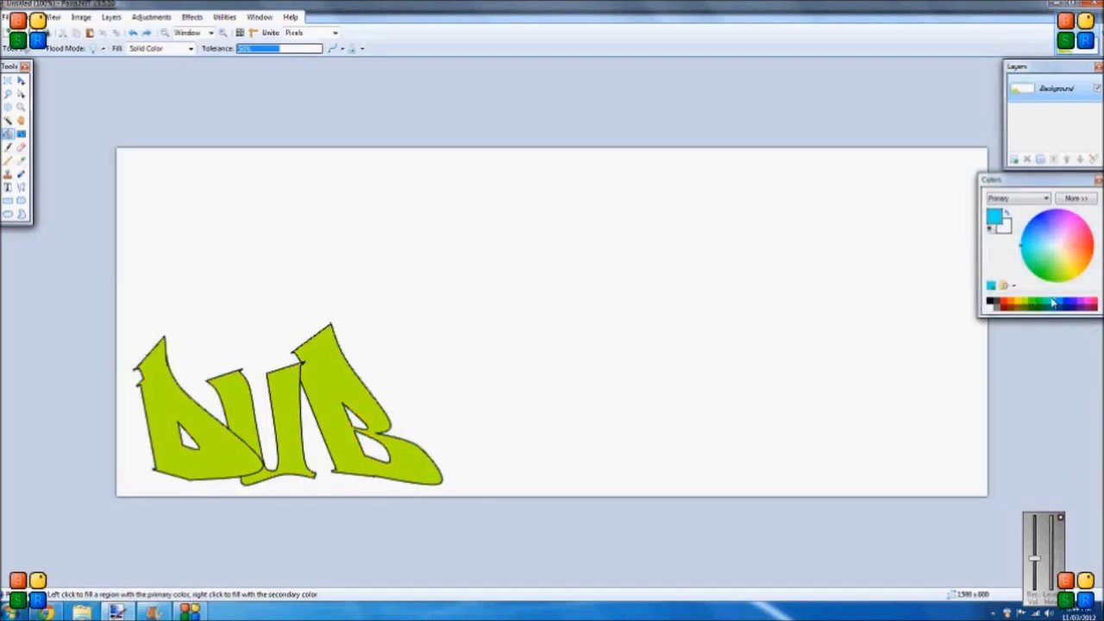
left_click(338, 392)
left_click(279, 402)
left_click(238, 409)
left_click(207, 431)
Try filling the background and the holes of the D and B with black, and undo the fills
left_click(1027, 302)
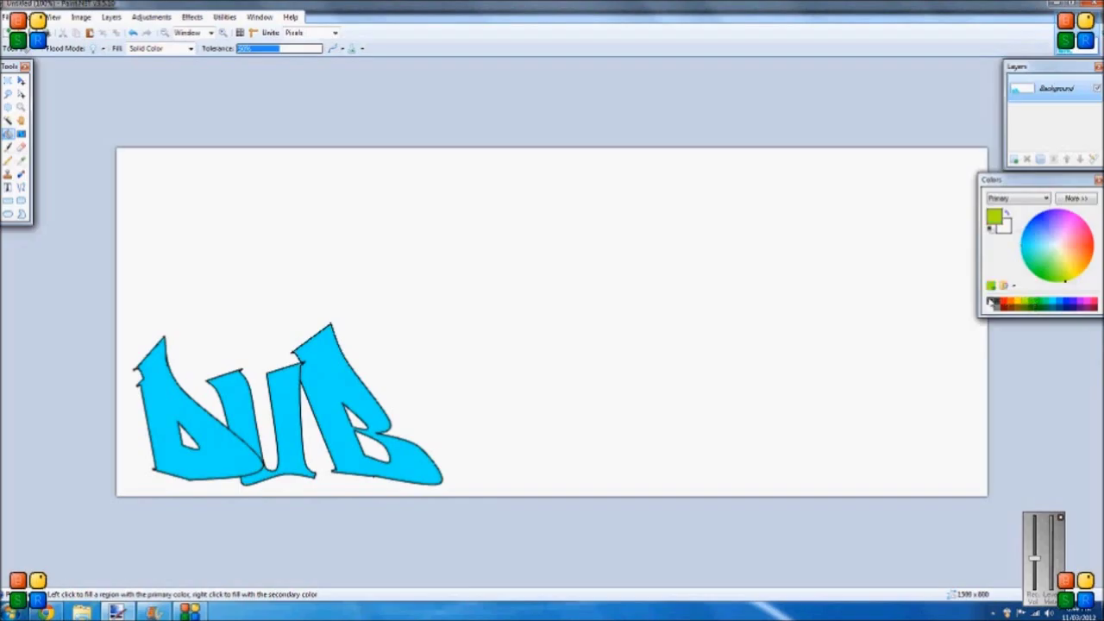
left_click(990, 302)
left_click(552, 332)
left_click(188, 439)
left_click(371, 446)
key("ctrl+z")
key("ctrl+z")
key("ctrl+z")
Add a new layer and move it beneath the lettering layer
left_click(1014, 160)
left_click(1079, 159)
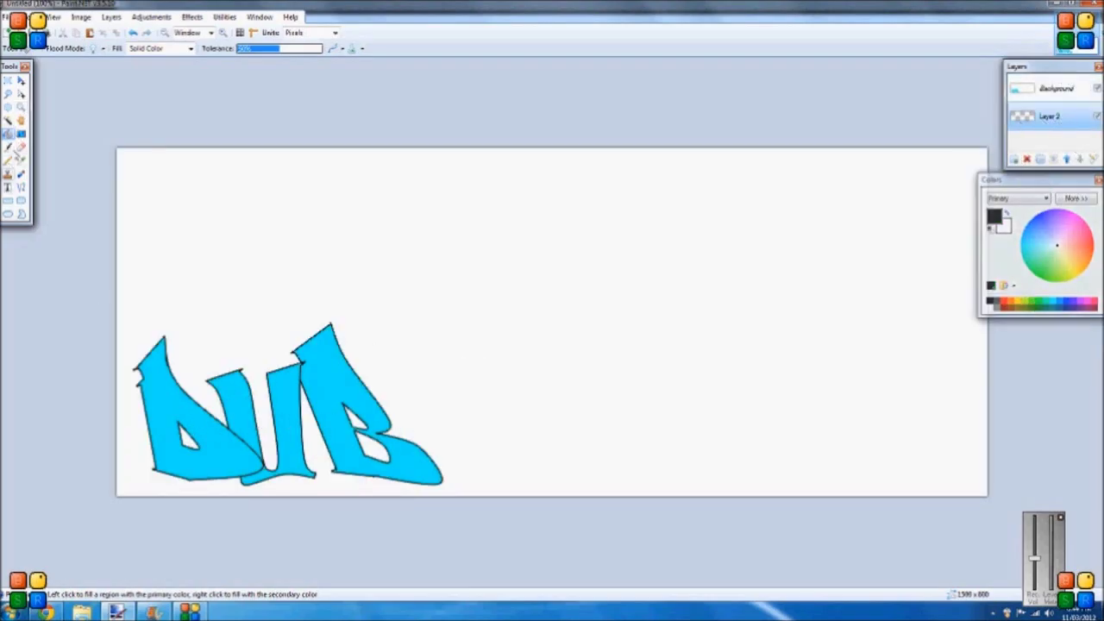
left_click(8, 121)
left_click(241, 419)
key("ctrl+z")
left_click(210, 422)
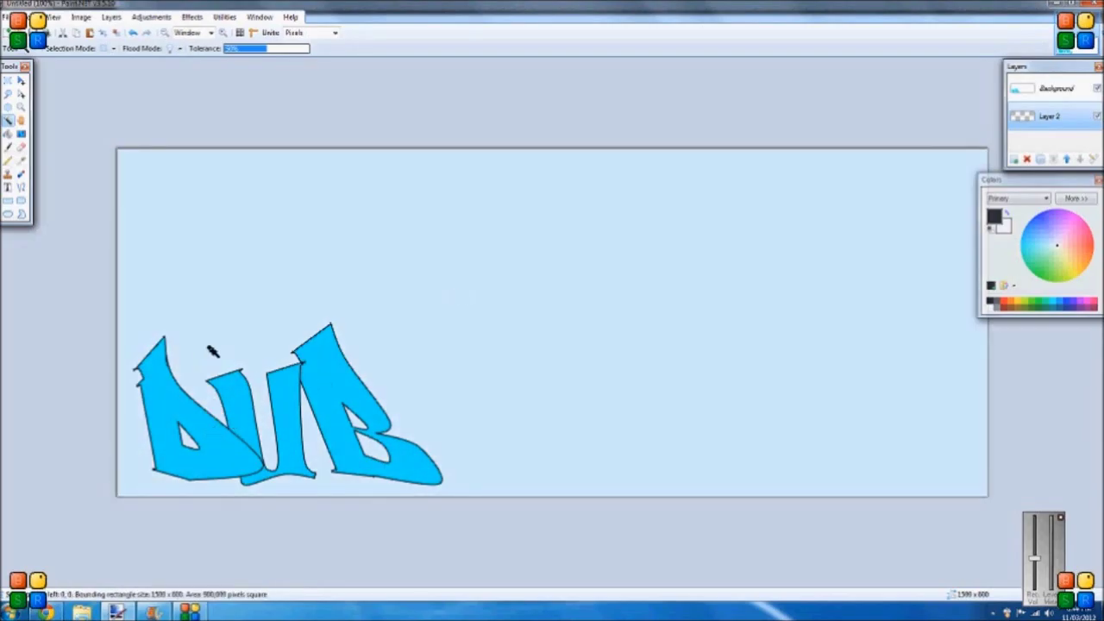
key("ctrl+d")
left_click(1069, 91)
double_click(1067, 117)
left_click(549, 310)
left_click(543, 395)
left_click(549, 351)
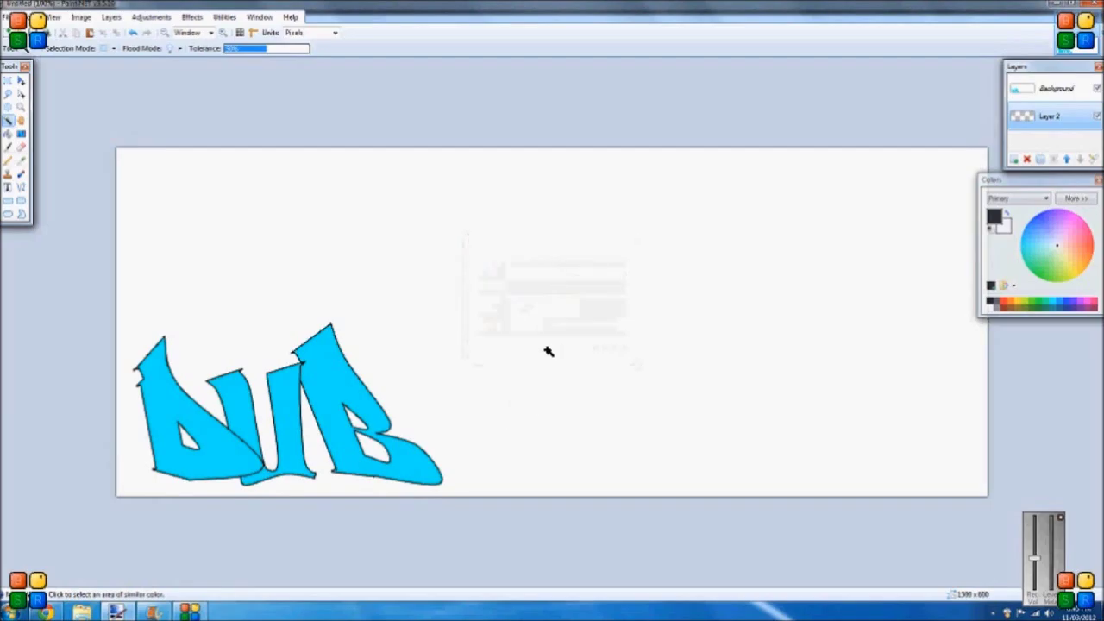
left_click(381, 321)
left_click(20, 79)
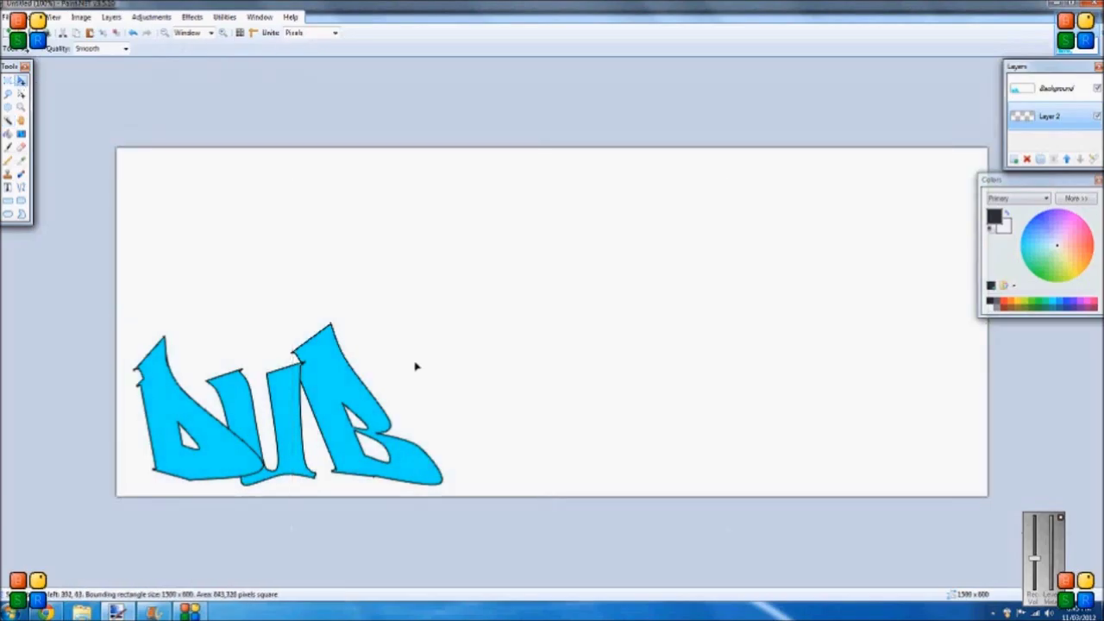
Delete the white area around the letters and inside their holes on the Background layer using the Magic Wand
left_click(1054, 88)
left_click(8, 119)
left_click(247, 234)
key("Delete")
left_click(370, 439)
key("Delete")
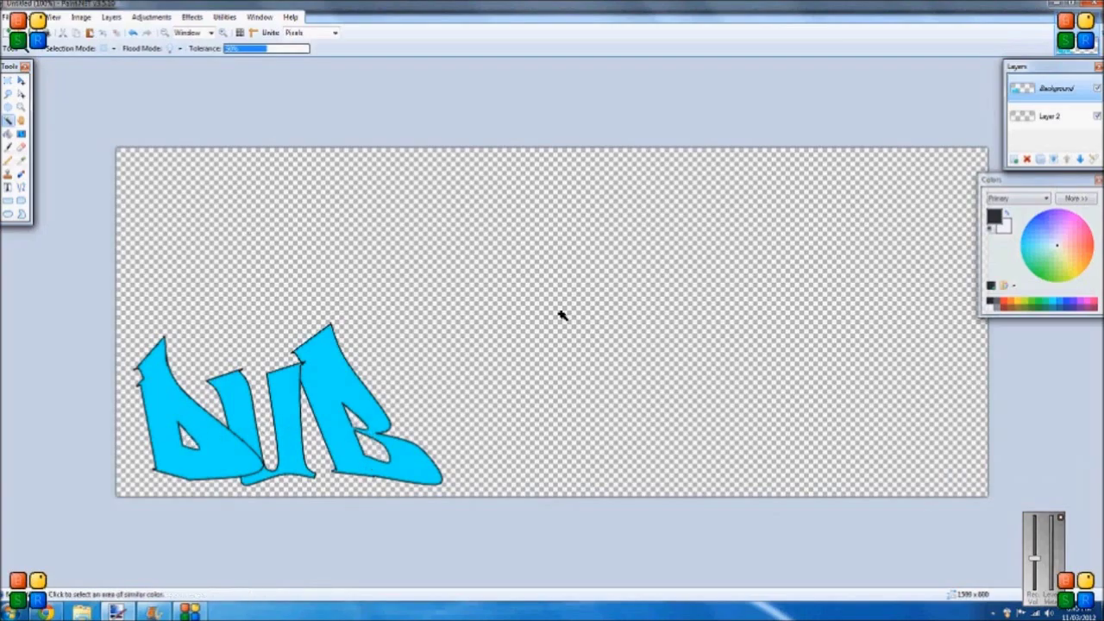
Try a radial dark-to-white gradient on Layer 2 centered behind the letters, and undo it
left_click(1048, 115)
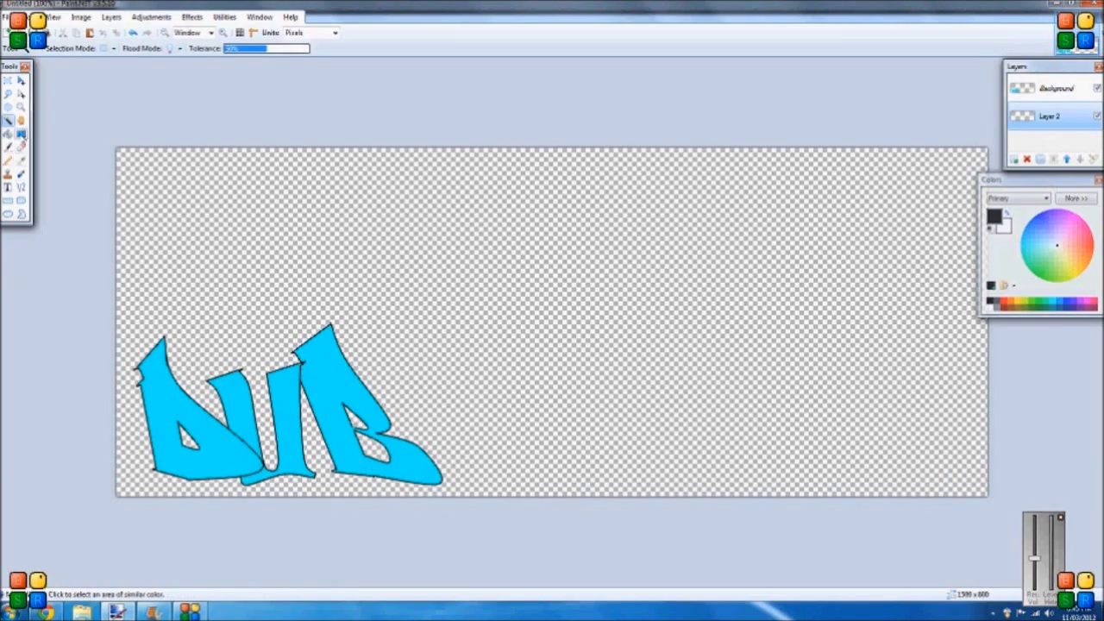
left_click(21, 134)
mouse_move(563, 521)
left_mouse_down()
mouse_move(549, 74)
mouse_move(284, 565)
mouse_move(171, 431)
mouse_move(133, 420)
left_mouse_up()
left_click(91, 49)
mouse_move(269, 433)
left_mouse_down()
mouse_move(255, 311)
mouse_move(595, 147)
mouse_move(462, 230)
mouse_move(952, 250)
left_mouse_up()
left_click(1051, 301)
left_click(1002, 302)
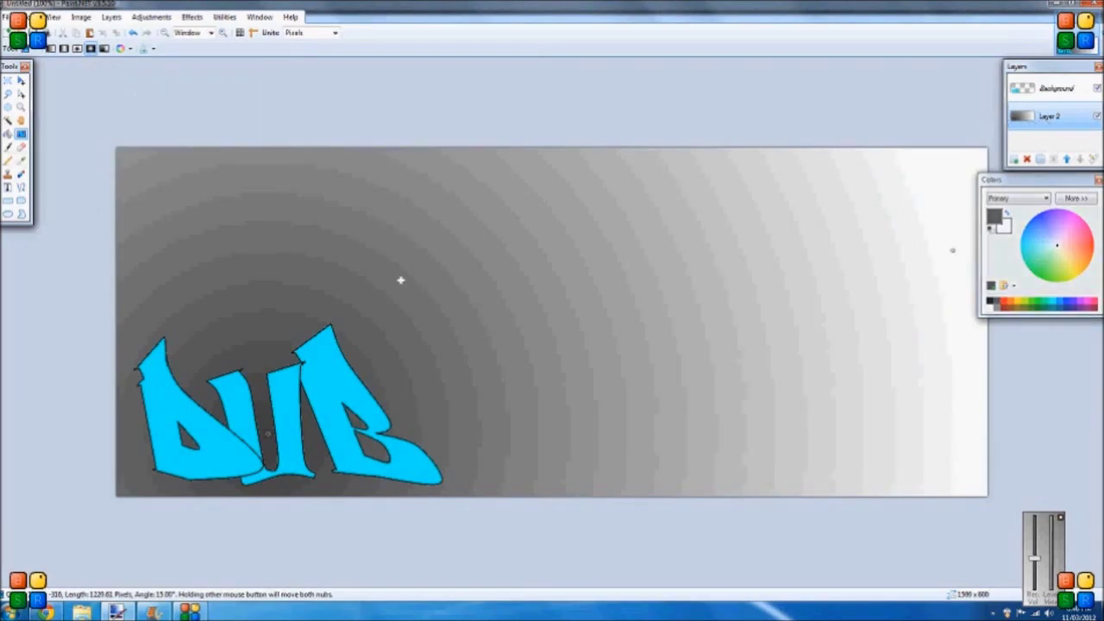
key("ctrl+z")
key("ctrl+z")
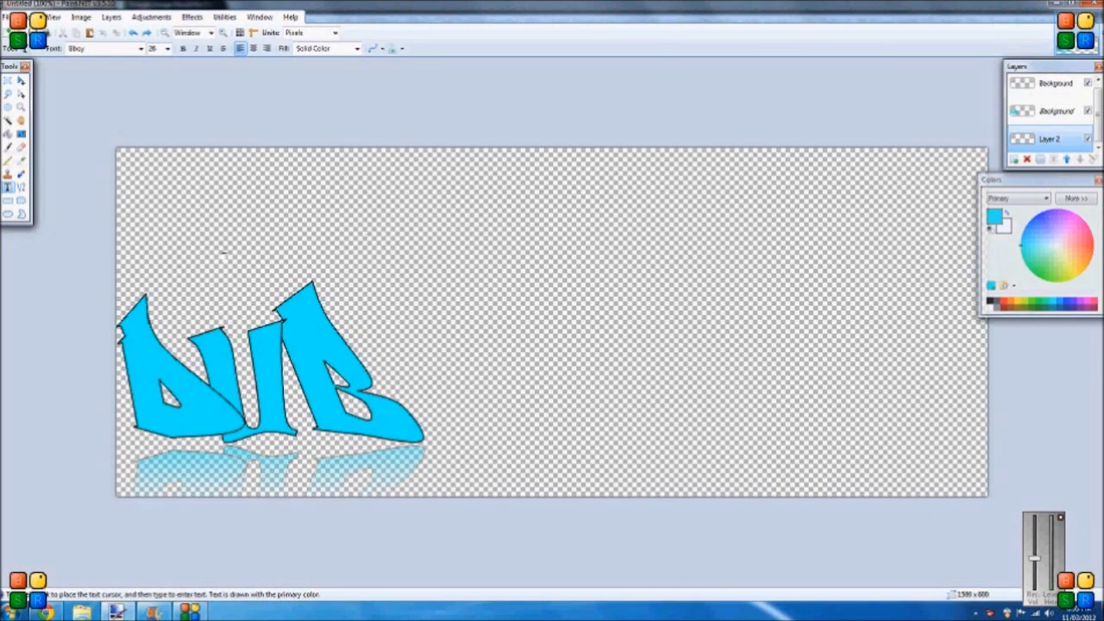
key("ctrl+v")
left_click_drag(347, 380, 322, 337)
key("ctrl+v")
left_click_drag(270, 262, 472, 270)
key("ctrl+z")
key("ctrl+z")
key("ctrl+z")
key("ctrl+z")
Fill Layer 2 with a vertical reflected gradient, black at the letters' base and fading to light grey upward
left_click(21, 135)
left_click_drag(443, 360, 445, 24)
left_click(997, 301)
left_click(990, 301)
left_click_drag(533, 346, 538, 143)
left_click_drag(482, 444, 473, 96)
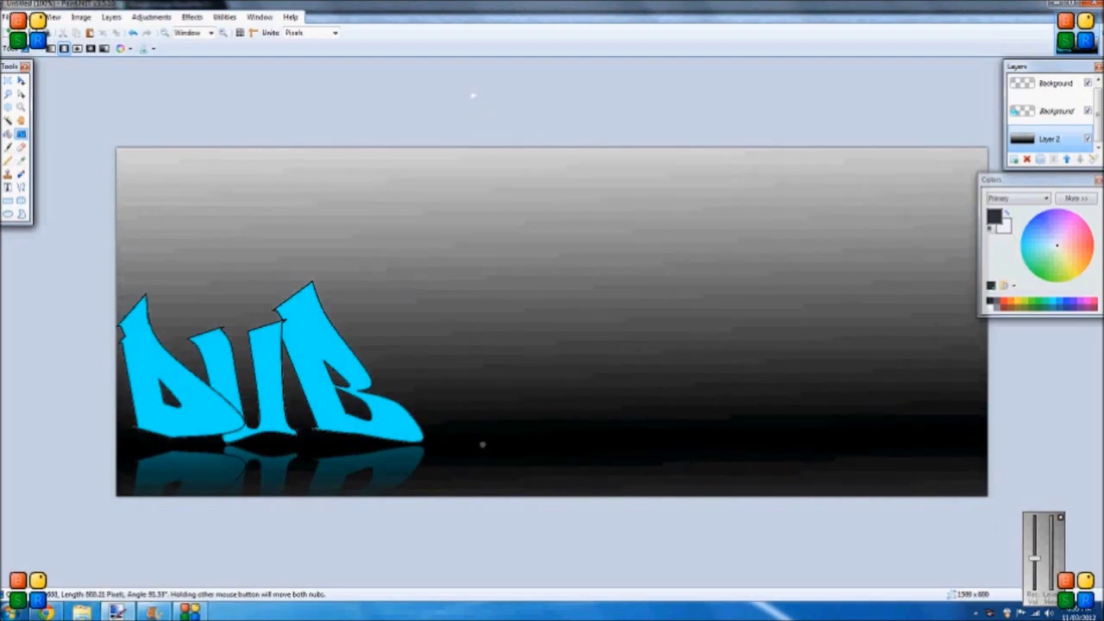
Add the text ONE in cyan Bboy font beside the B on the lettering layer
left_click(1052, 112)
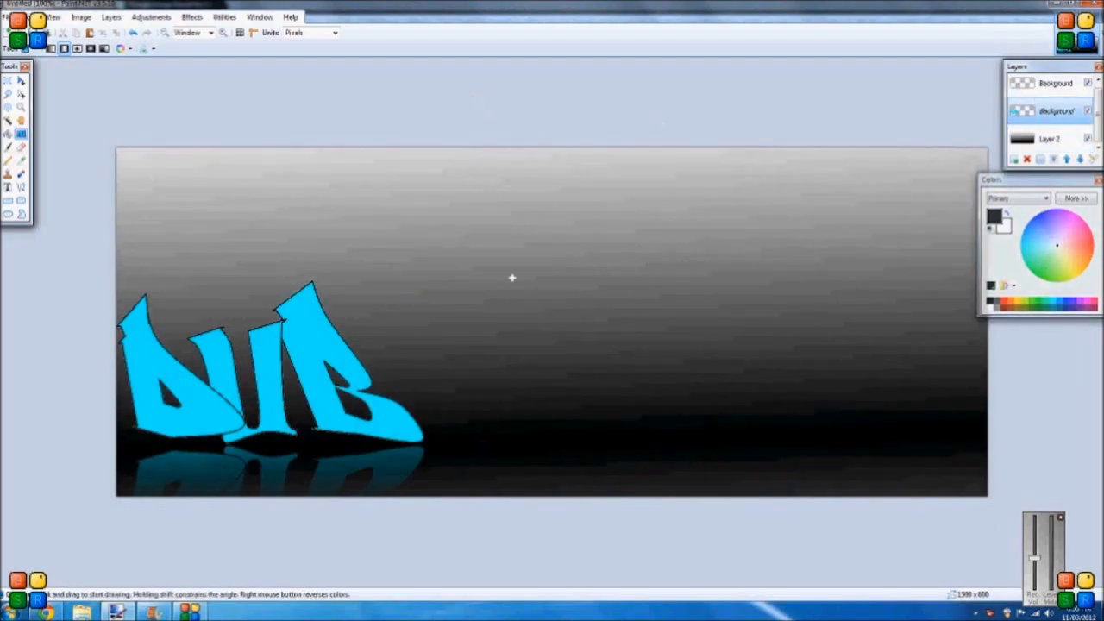
left_click(7, 187)
left_click(187, 323)
type("ONE")
left_click(141, 49)
left_click(204, 275)
left_click_drag(235, 338, 416, 378)
left_click(1021, 246)
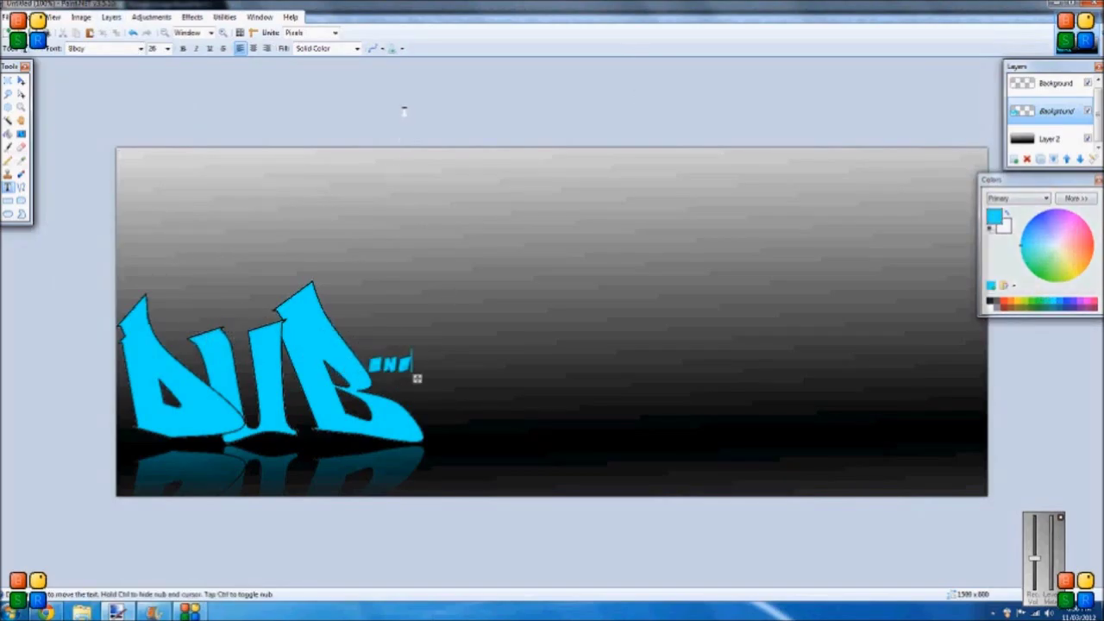
Add the text STATICK above the D and U and set it in the INFECTED font
type("STAT")
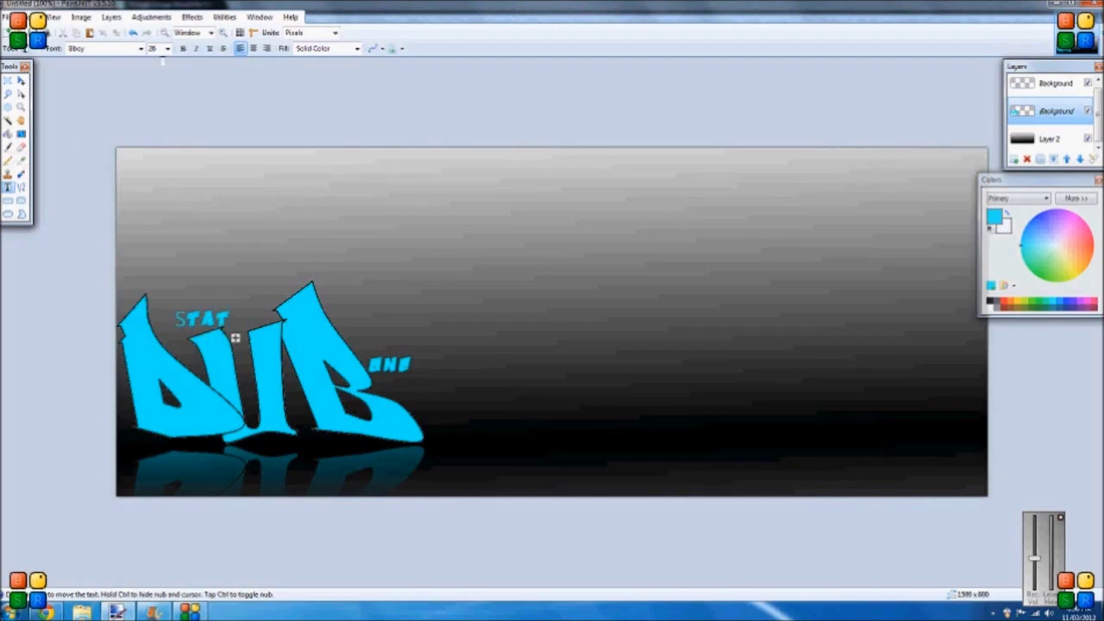
type("ION")
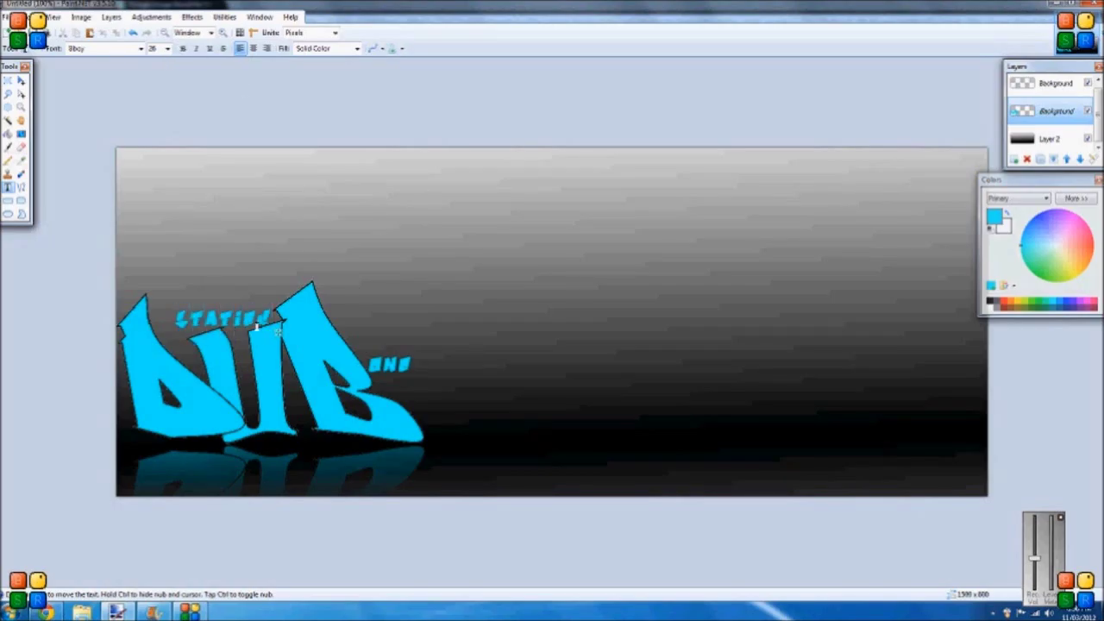
left_click(141, 49)
scroll(216, 285, "down", 10)
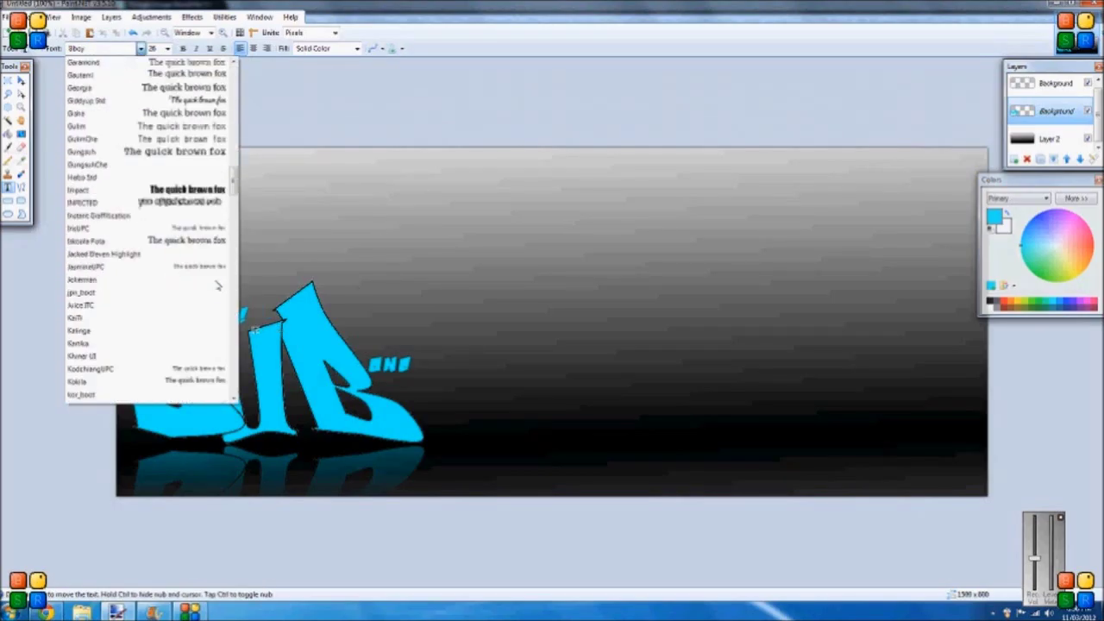
left_click(215, 220)
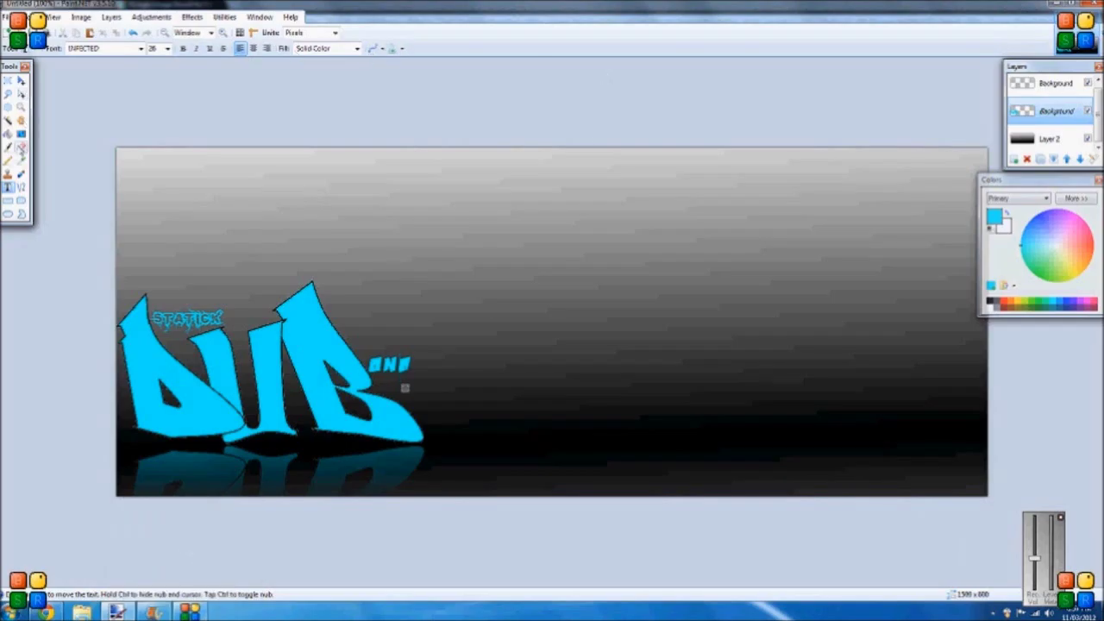
Draw branching black cracks with the Pencil tool near the top of the B and on the D's lower curve
left_click(9, 148)
left_click(991, 302)
left_click(9, 161)
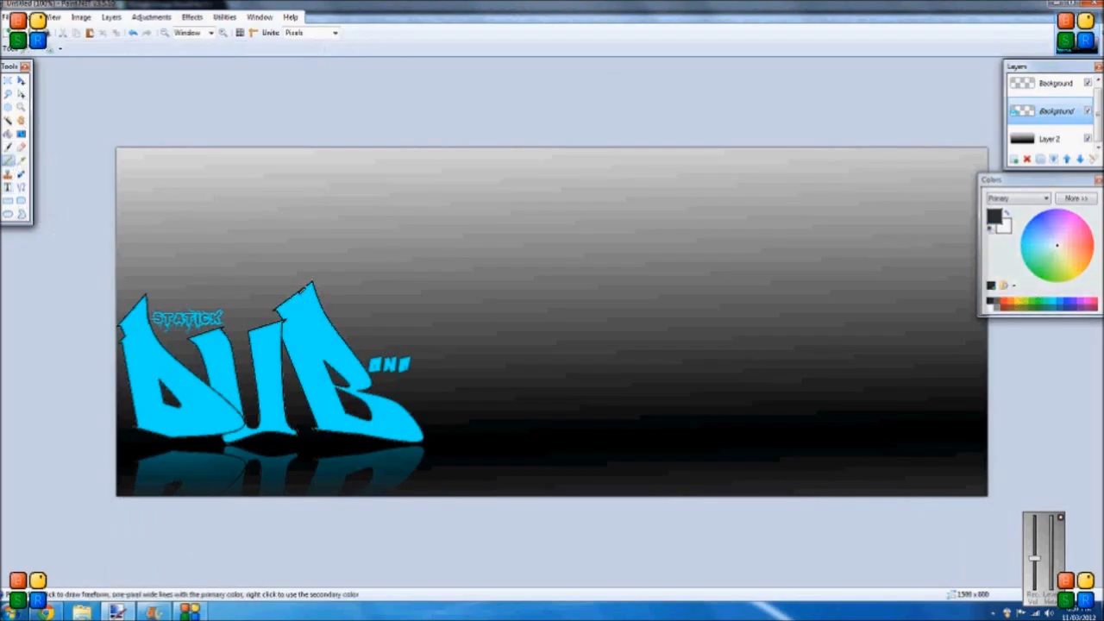
scroll(337, 310, "up", 5)
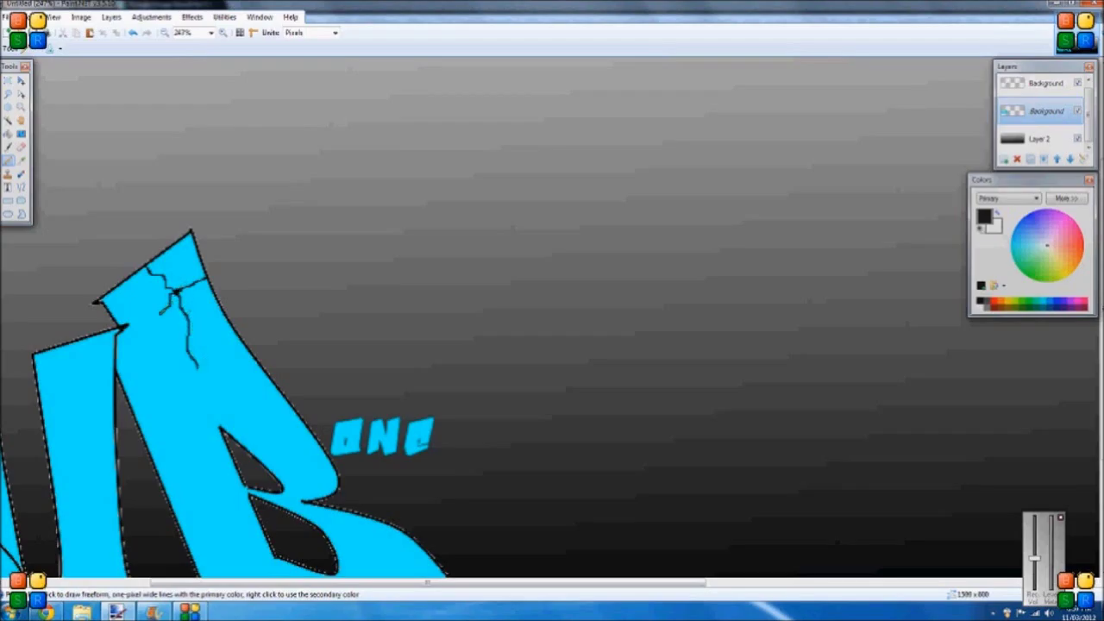
scroll(188, 277, "down", 6)
scroll(269, 345, "up", 7)
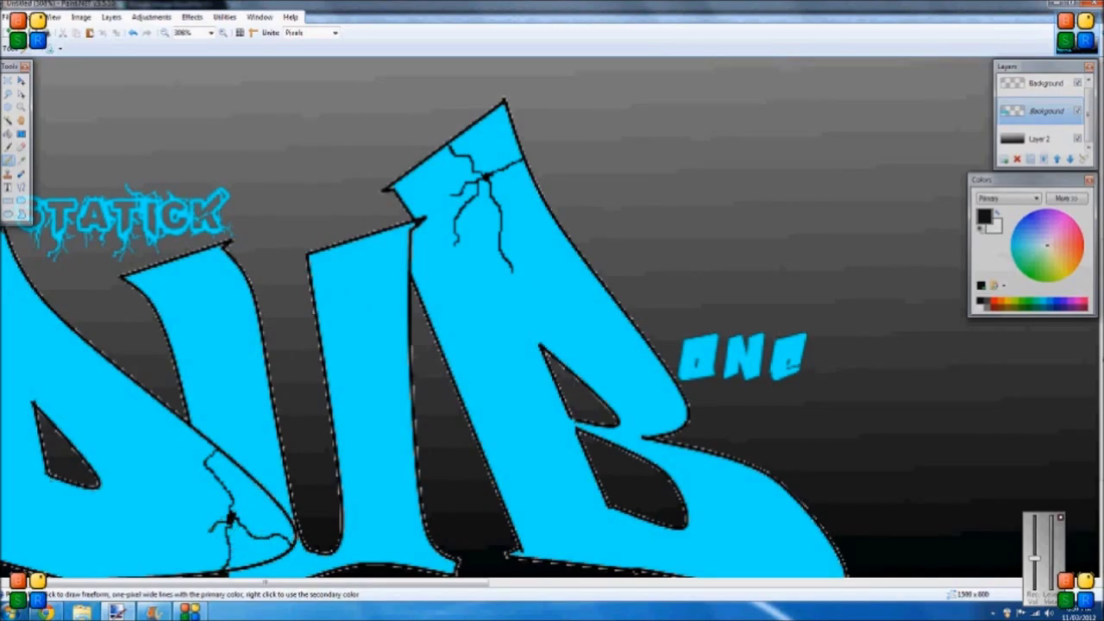
scroll(552, 322, "down", 5)
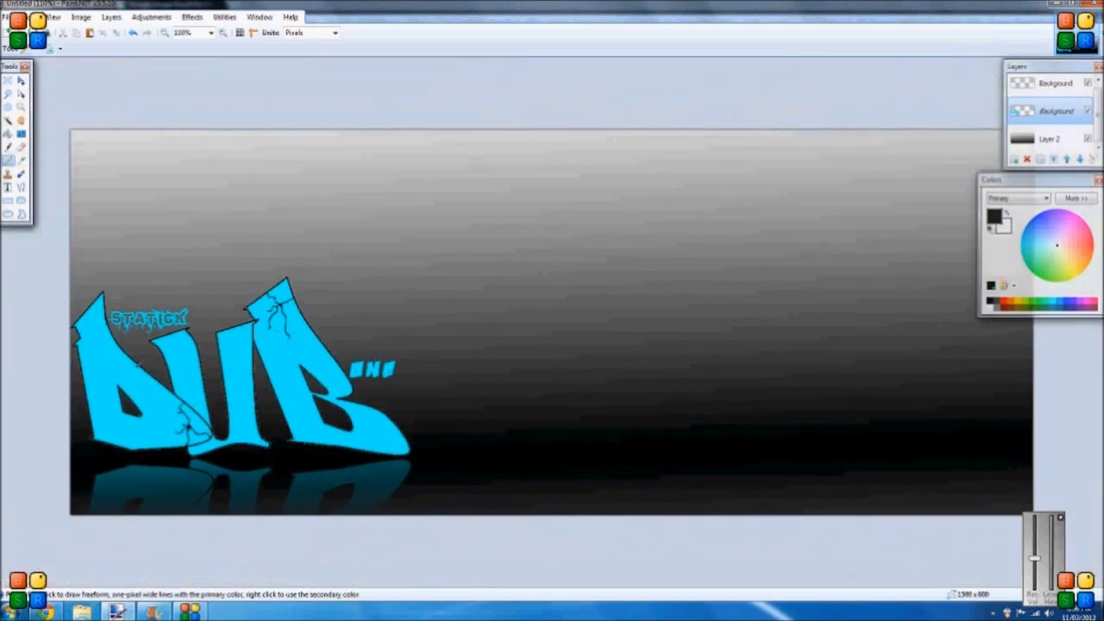
scroll(470, 386, "down", 1)
Draw branching cyan lightning lines with the Pencil tool extending outward from the outer edge of the B
scroll(448, 503, "up", 6)
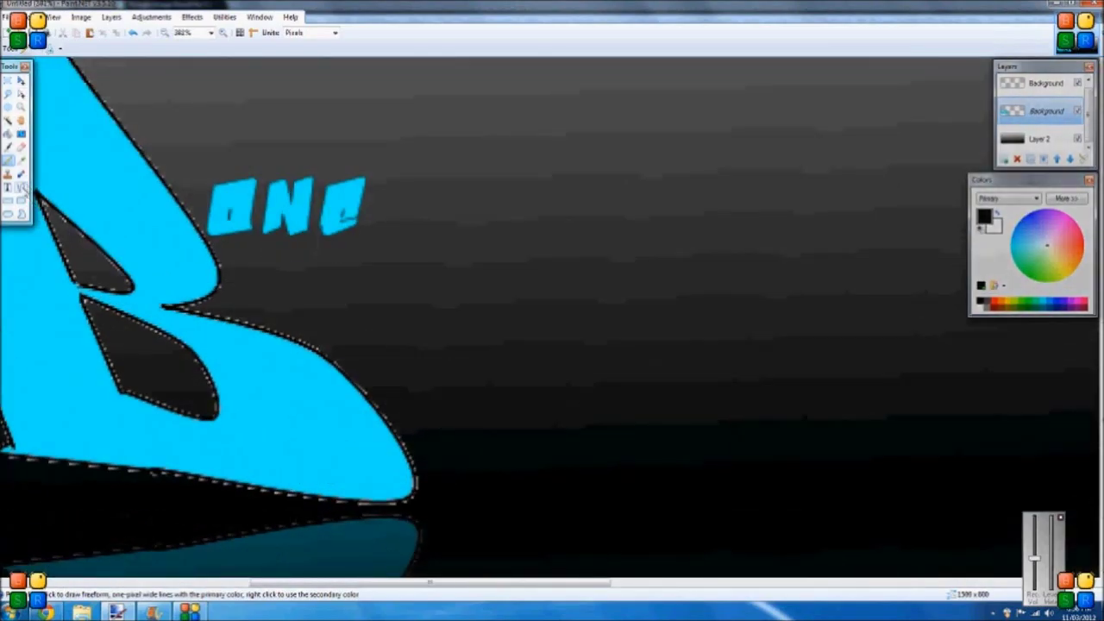
left_click(1012, 245)
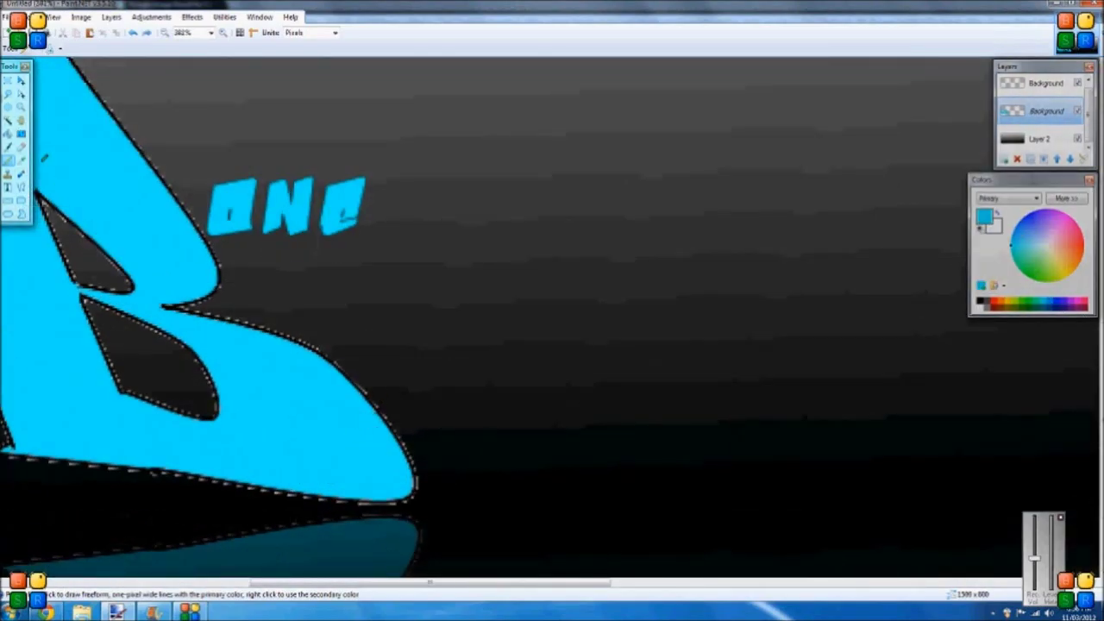
mouse_move(411, 392)
left_mouse_down()
mouse_move(478, 358)
mouse_move(497, 280)
left_mouse_up()
left_click_drag(438, 445, 552, 433)
mouse_move(355, 379)
left_mouse_down()
mouse_move(382, 318)
mouse_move(470, 291)
left_mouse_up()
mouse_move(488, 376)
left_mouse_down()
mouse_move(670, 352)
mouse_move(831, 366)
left_mouse_up()
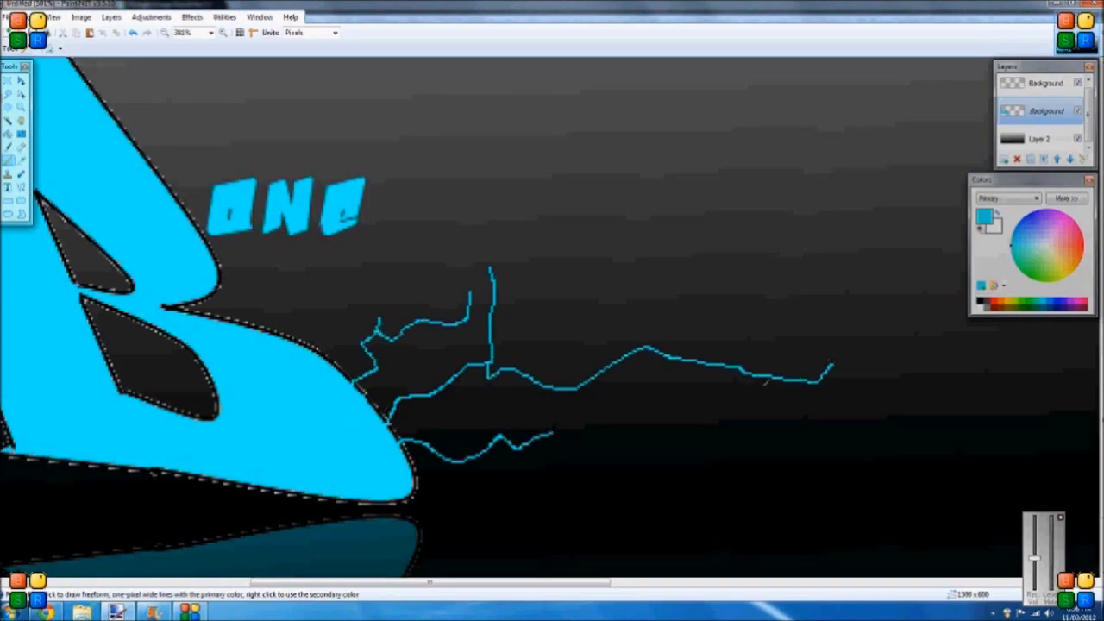
scroll(760, 333, "down", 5)
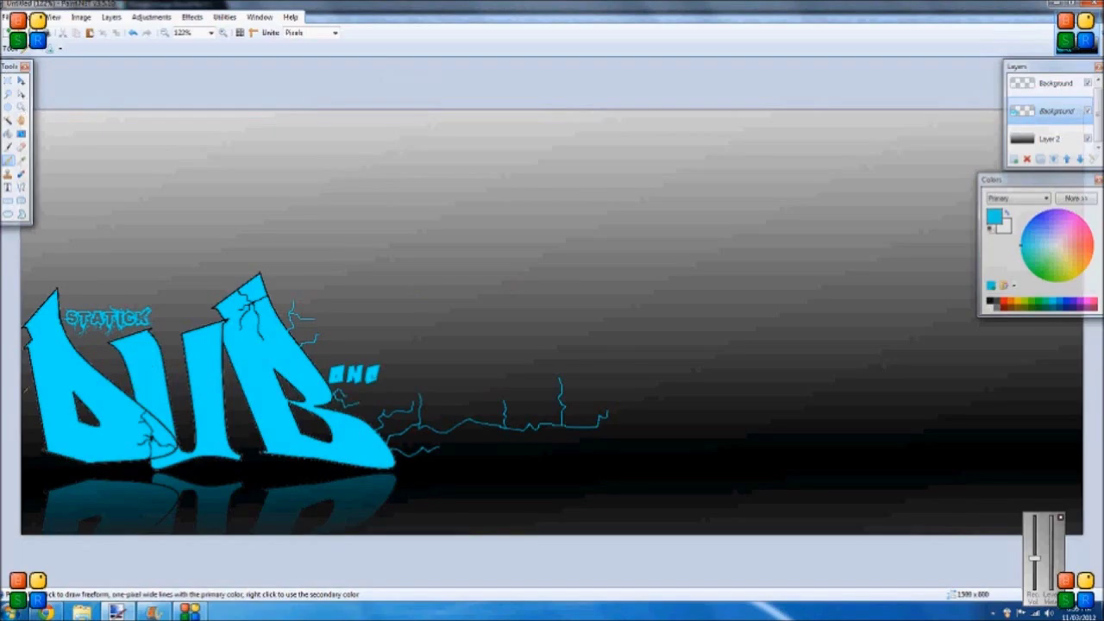
Apply an effect that thickens the cyan lettering and lightning lines, and save the image
left_click(191, 16)
left_click(220, 72)
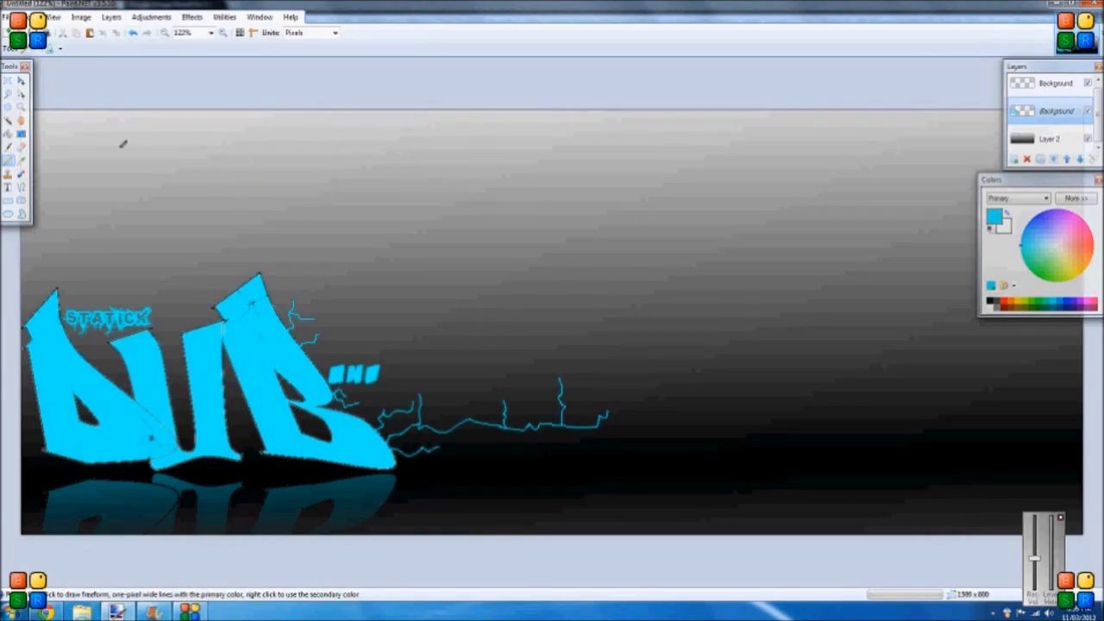
key("ctrl+s")
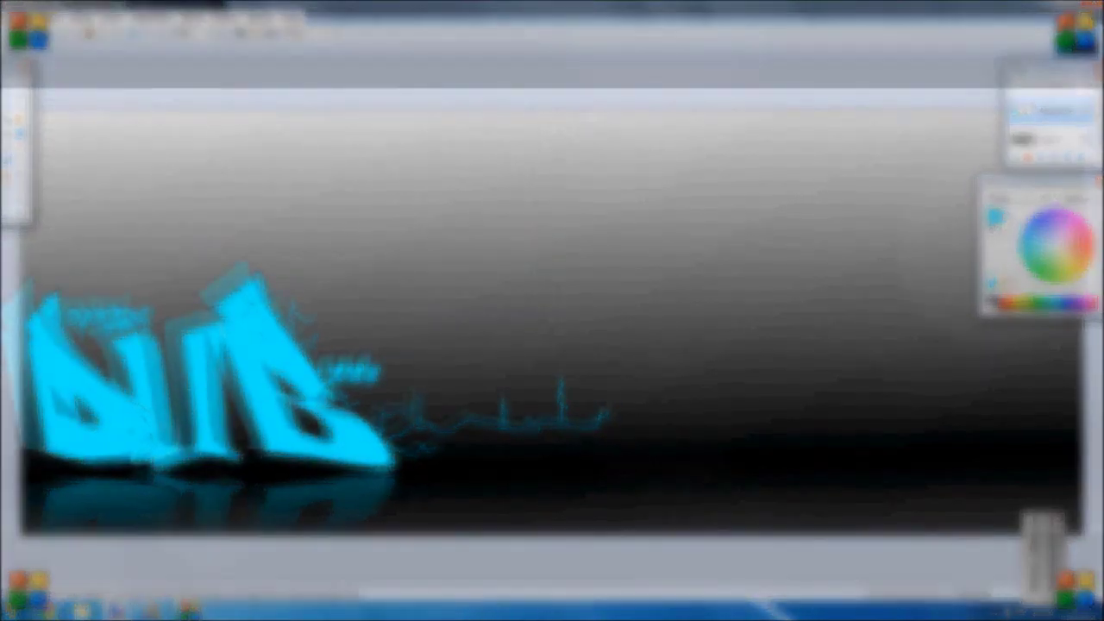